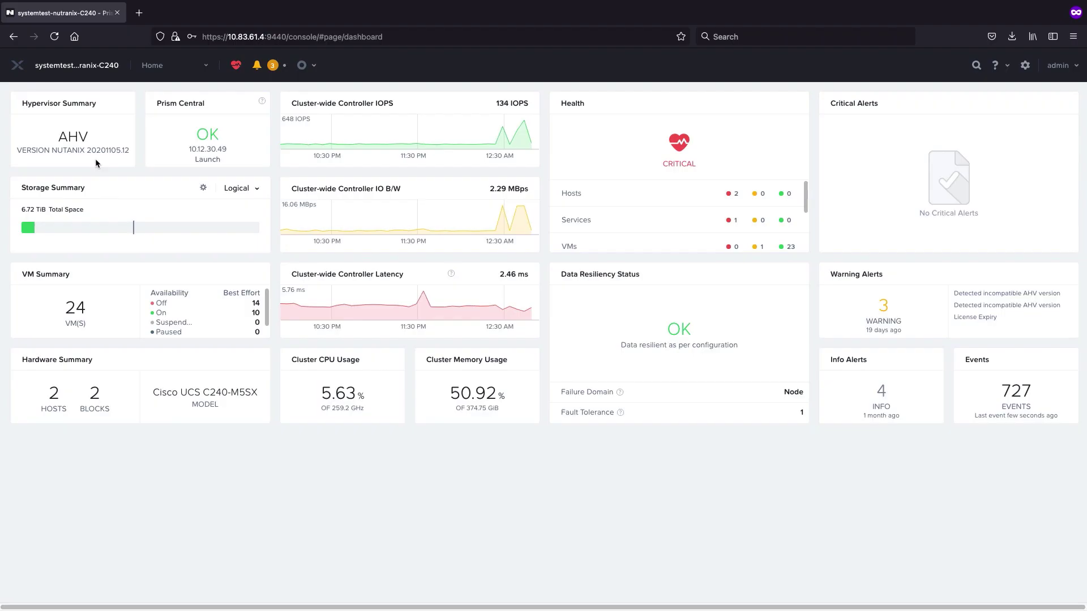
Step: Go to Settings > Image Configuration and start uploading a new image
left_click(164, 69)
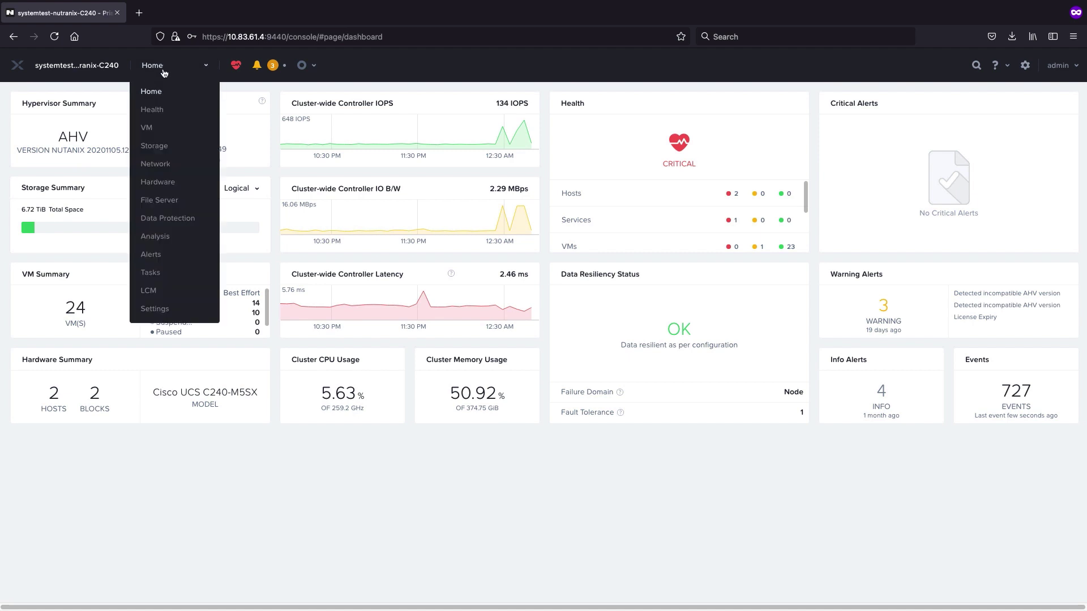
left_click(156, 311)
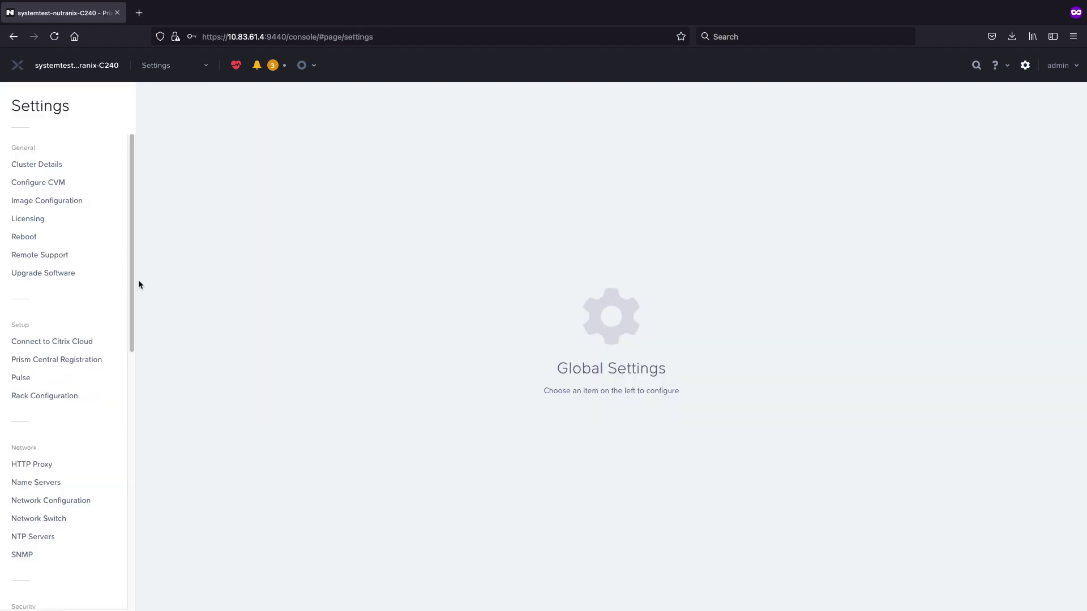
left_click(60, 201)
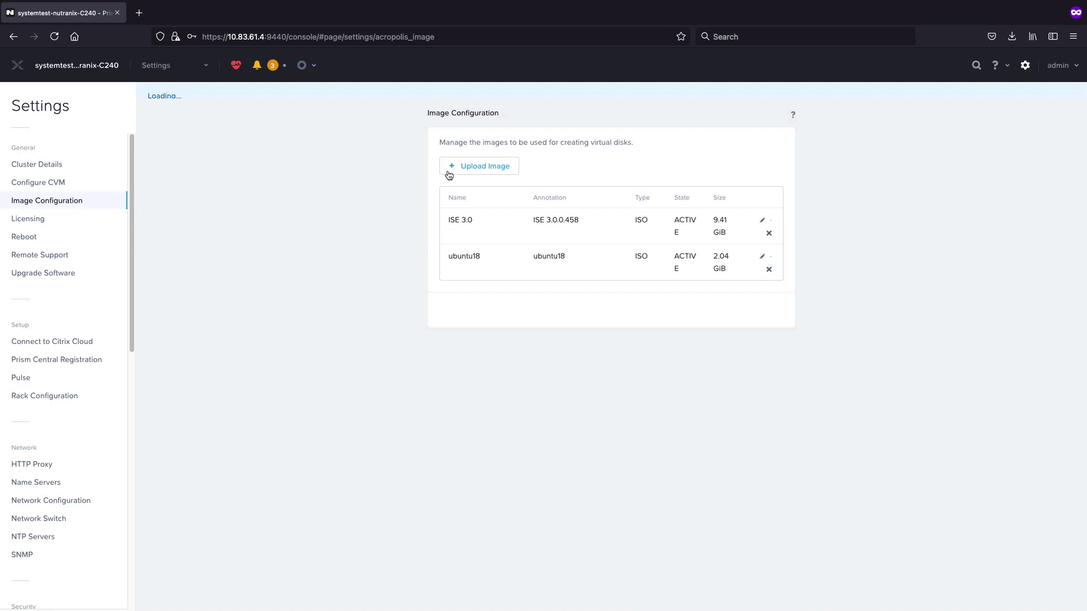
left_click(473, 153)
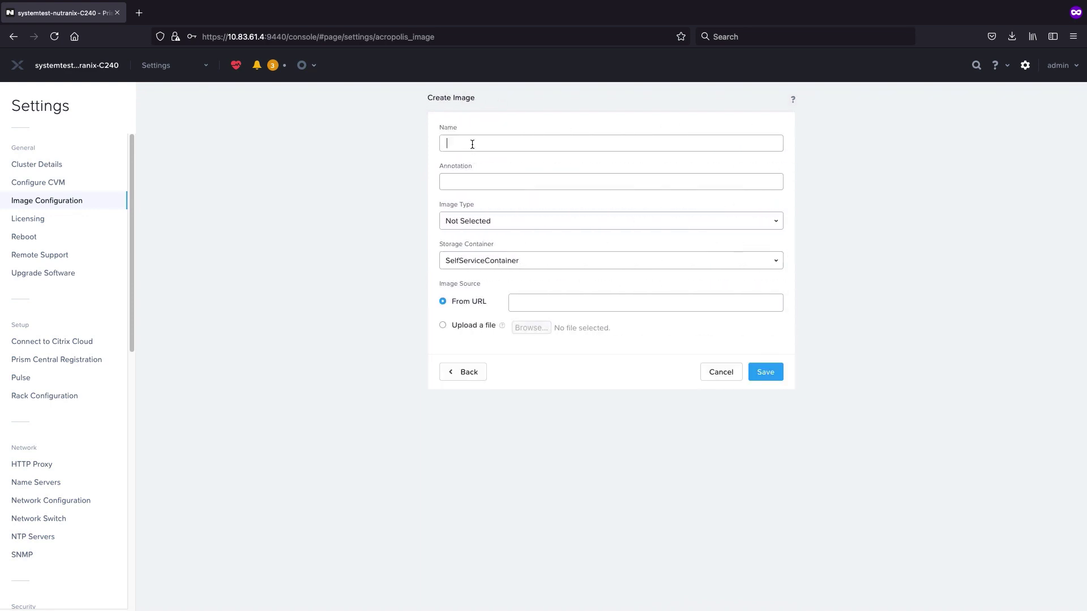
type("FTD7")
type("FTD7")
Step: Name the image FTD7, set Image Type DISK and choose the default storage container
key("Tab")
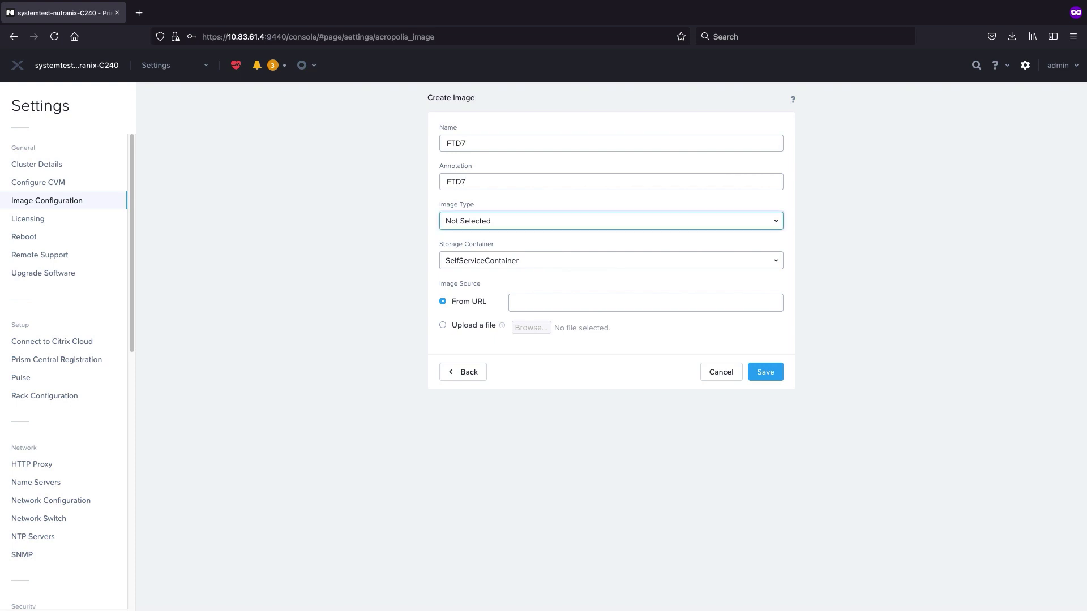
left_click(493, 223)
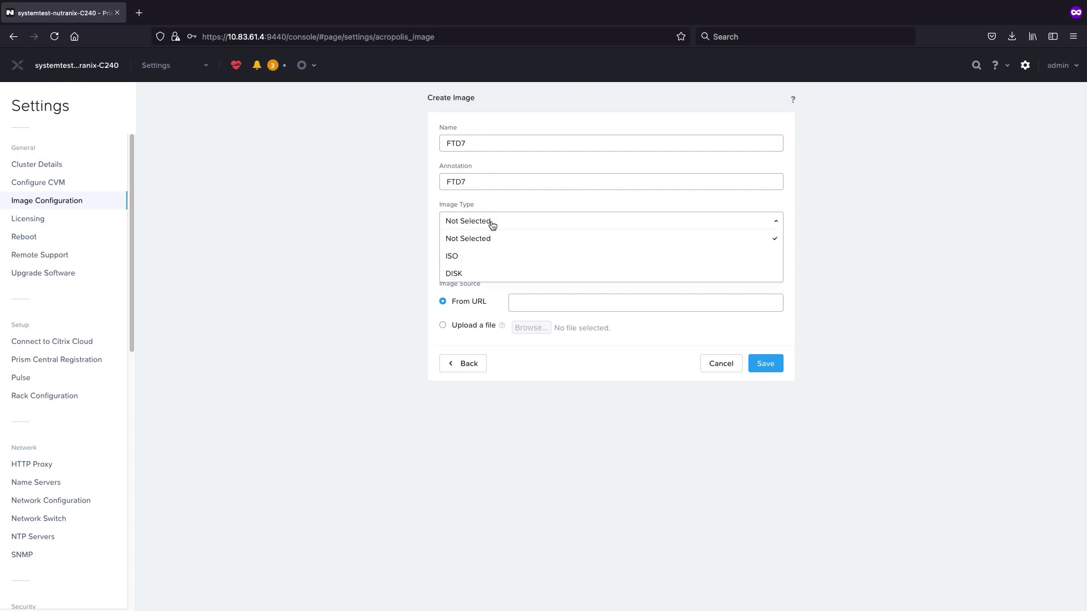
left_click(472, 274)
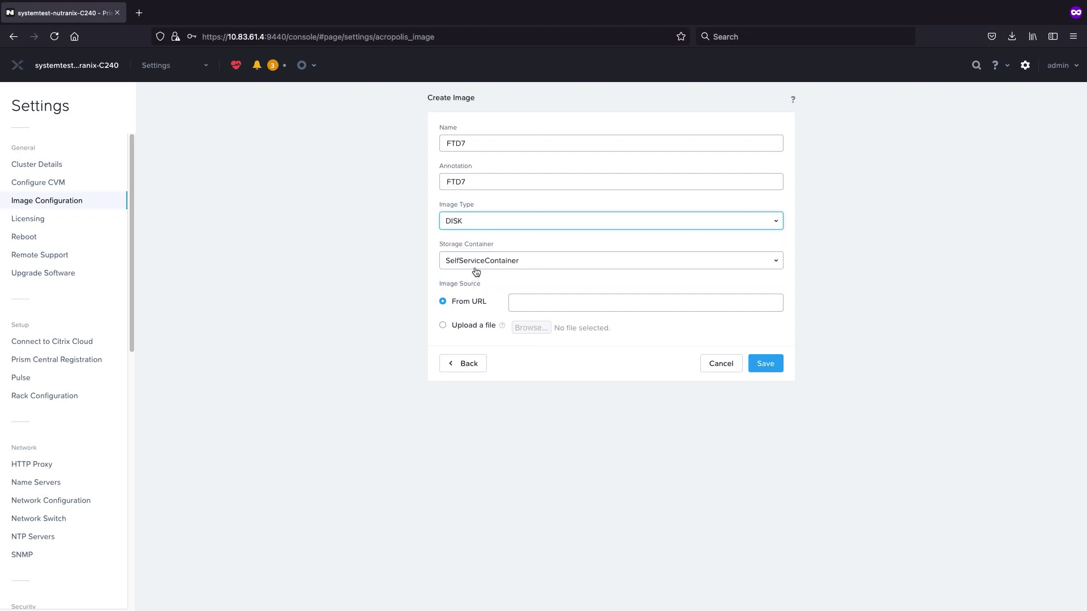
left_click(477, 263)
left_click(505, 295)
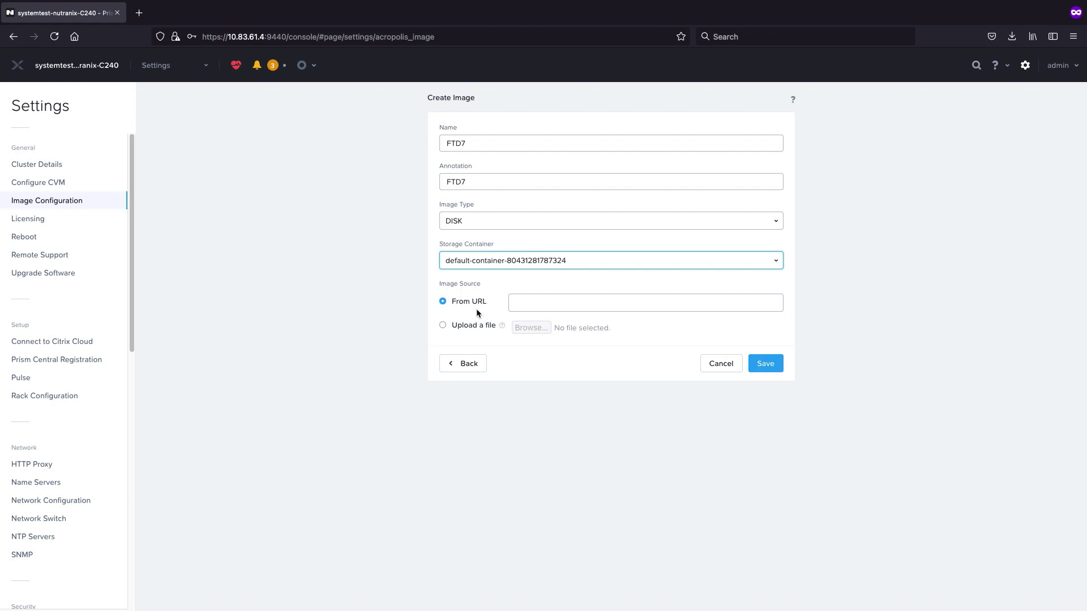
Step: Set the source to From URL, paste the FTD 7.0.0 qcow2 link and save the image
left_click(472, 327)
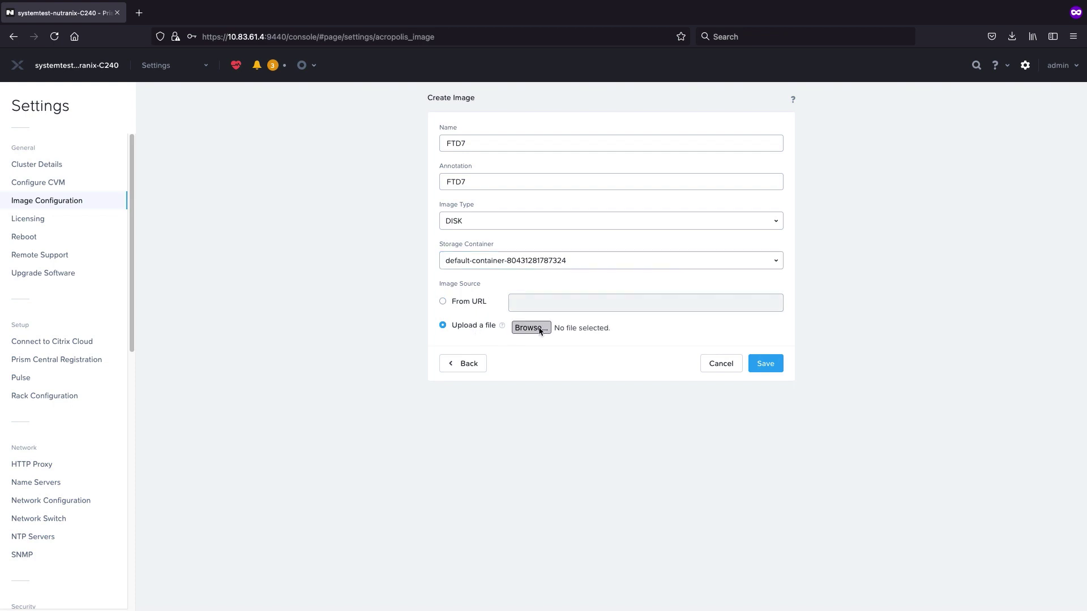
left_click(478, 303)
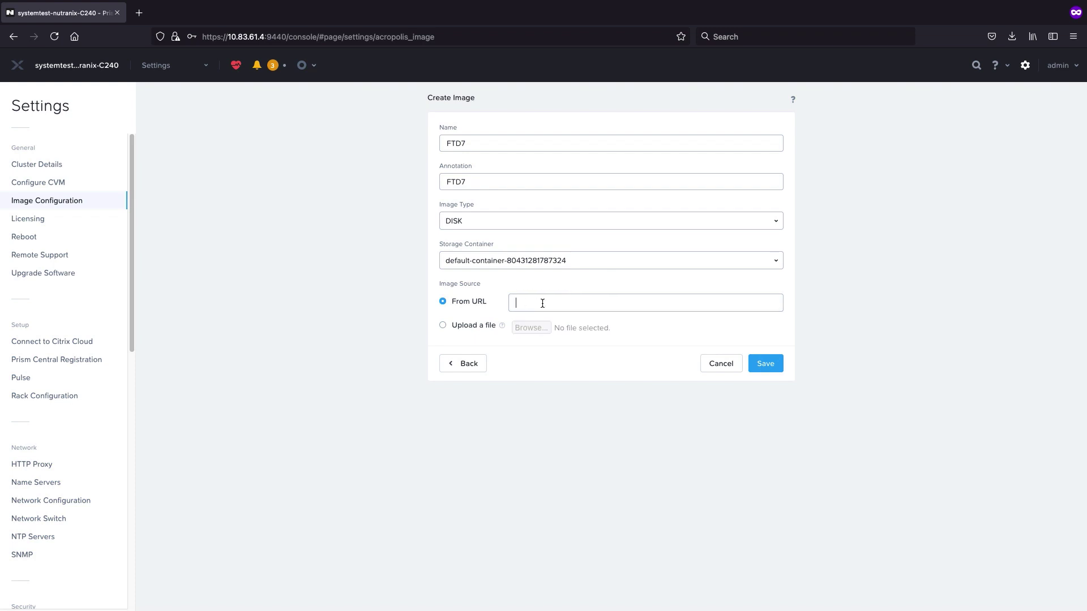
key("ctrl+v")
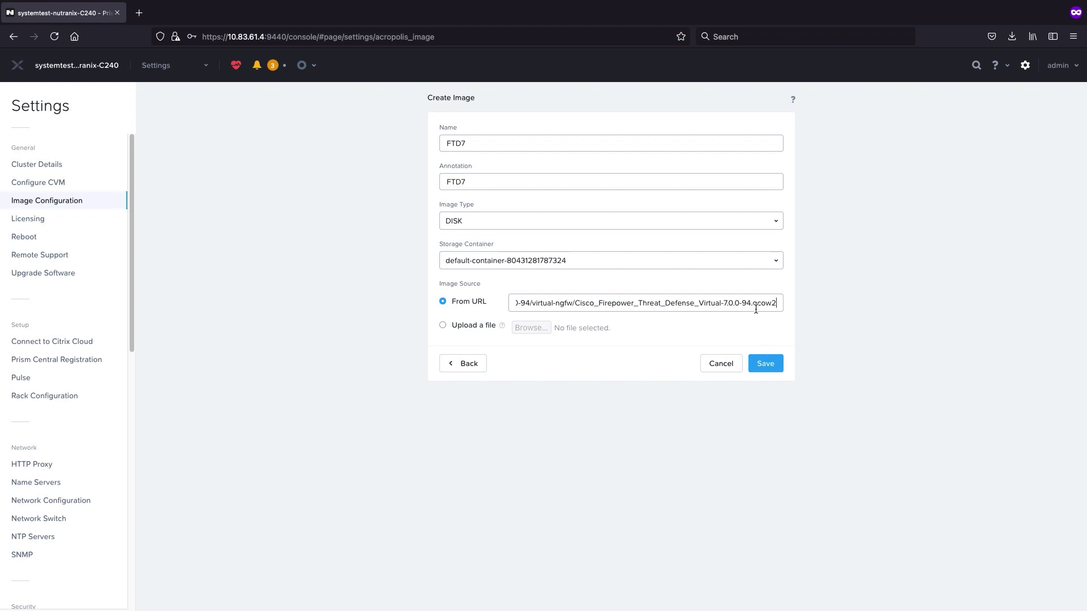
left_click(765, 364)
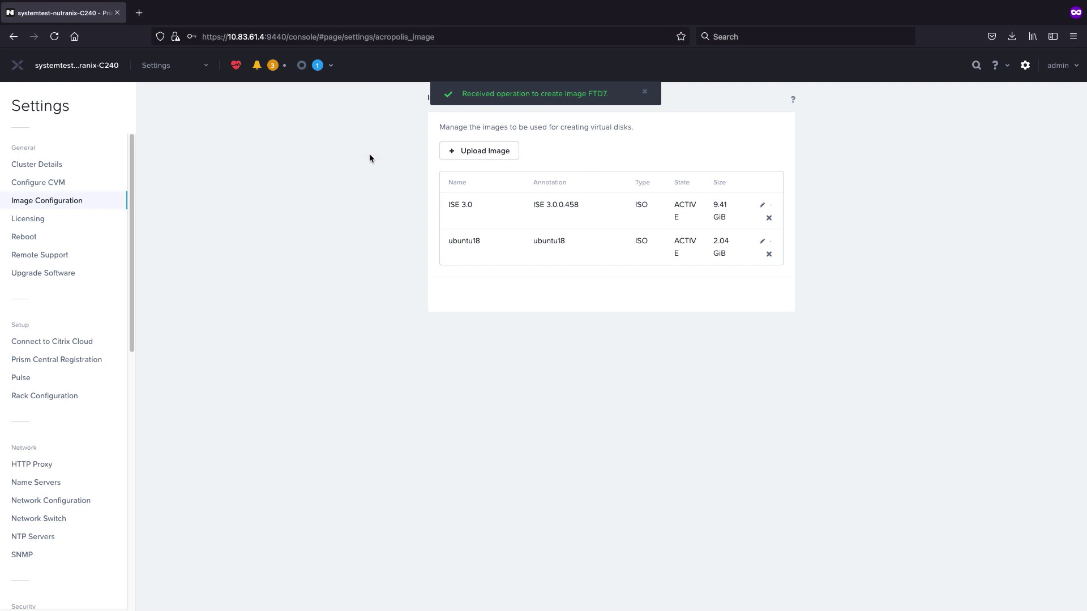
Step: Watch the Image create task in Recent Tasks until FTD7 shows active at 48.5 GiB
left_click(317, 65)
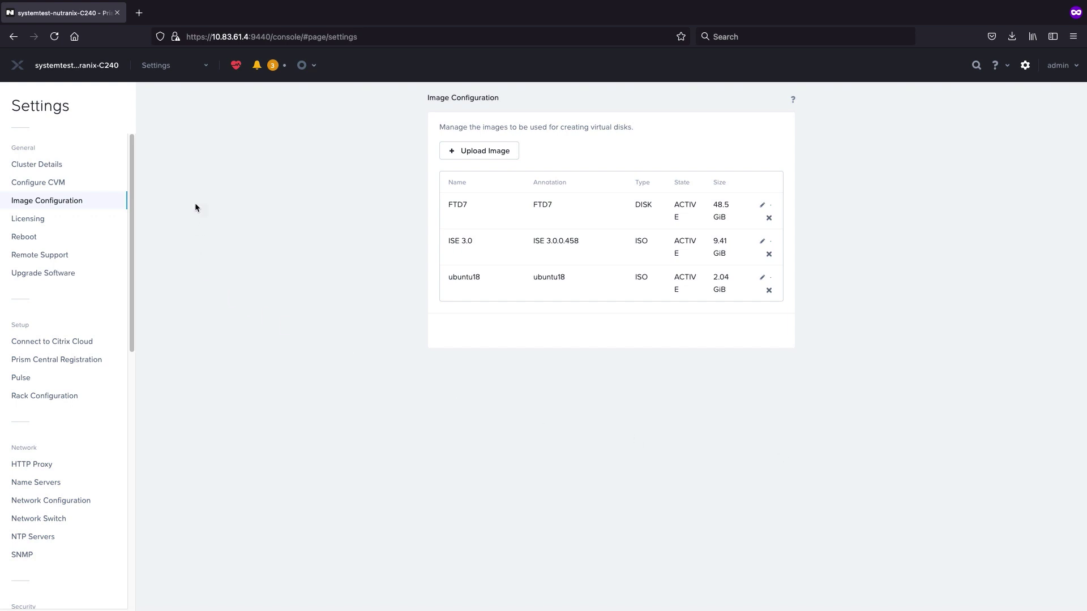
Step: Start Create VM from the VM section and give it 4 vCPUs, 1 core and 8 GiB memory
left_click(201, 78)
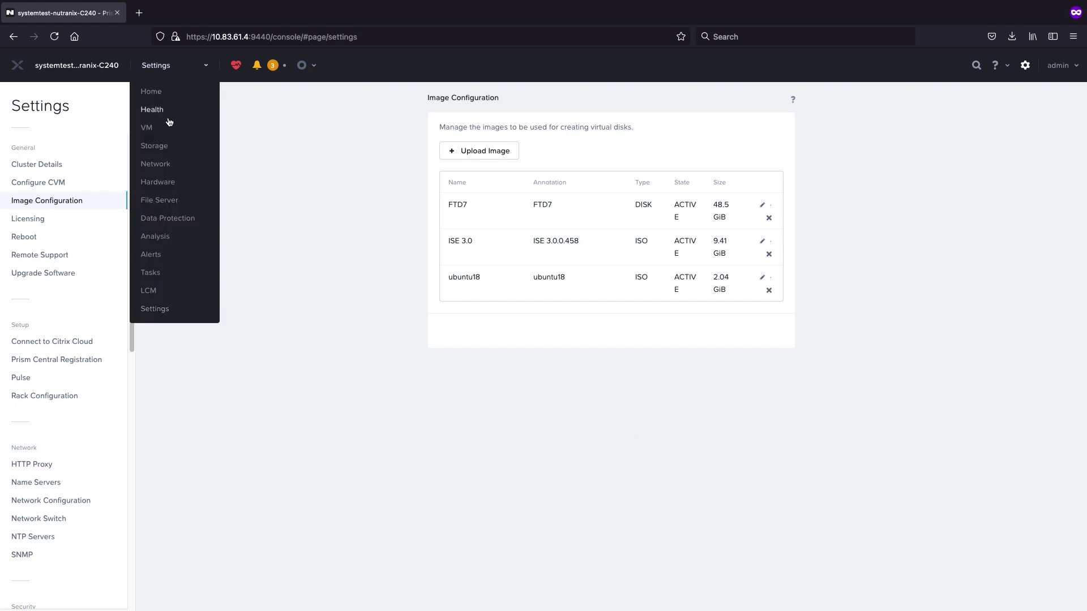
left_click(147, 128)
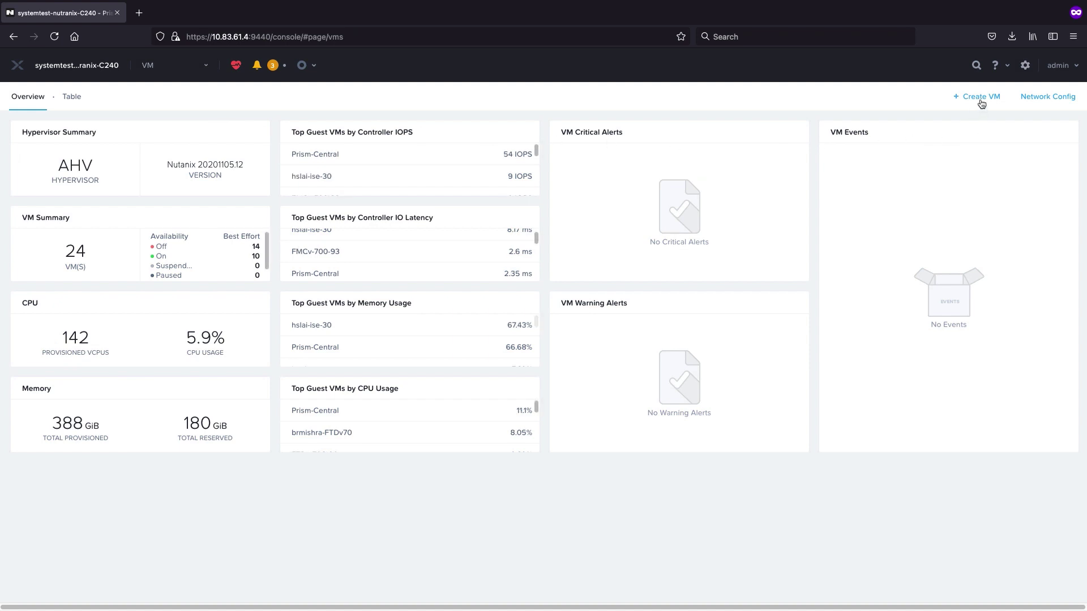
left_click(982, 97)
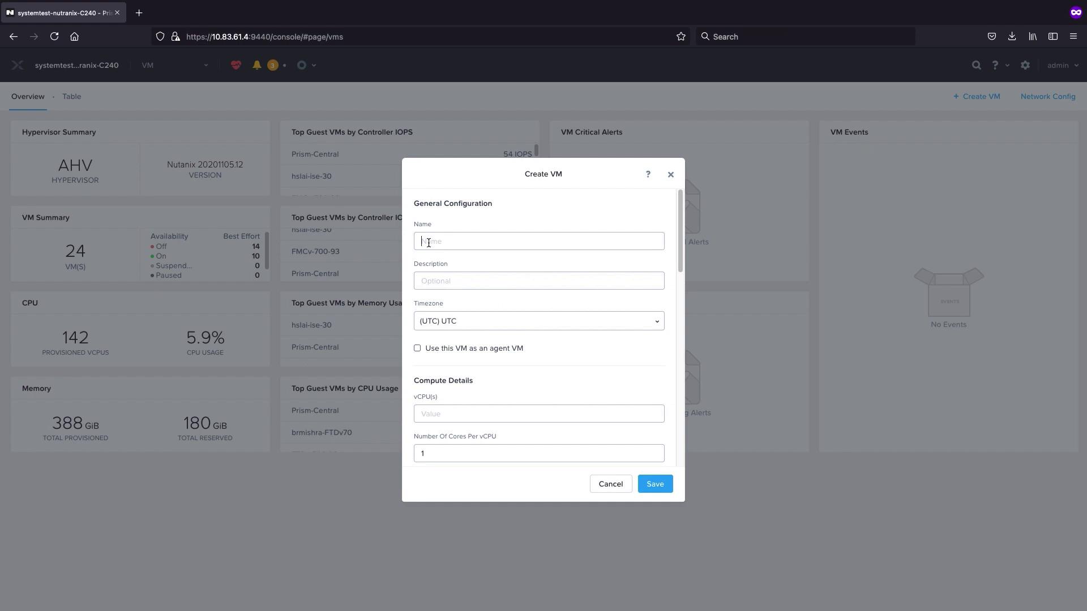
type("FTD-DEMO")
scroll(673, 262, "down", 4)
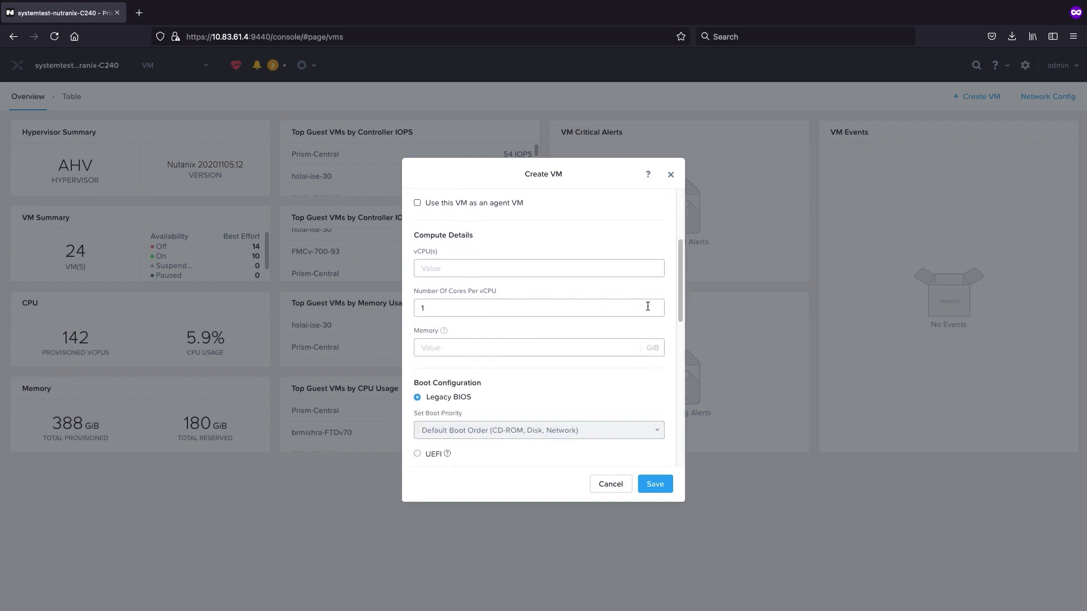
left_click(469, 273)
type("4")
type("8")
scroll(451, 344, "down", 2)
scroll(470, 356, "down", 2)
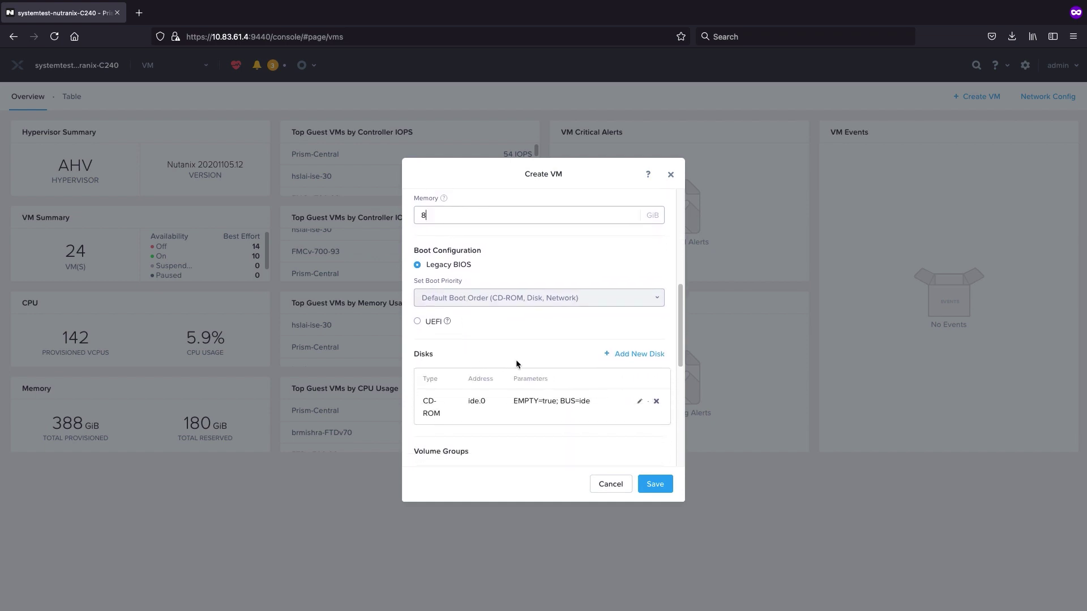
Step: Add a disk cloned from the FTD7 image via Clone from Image Service
left_click(628, 354)
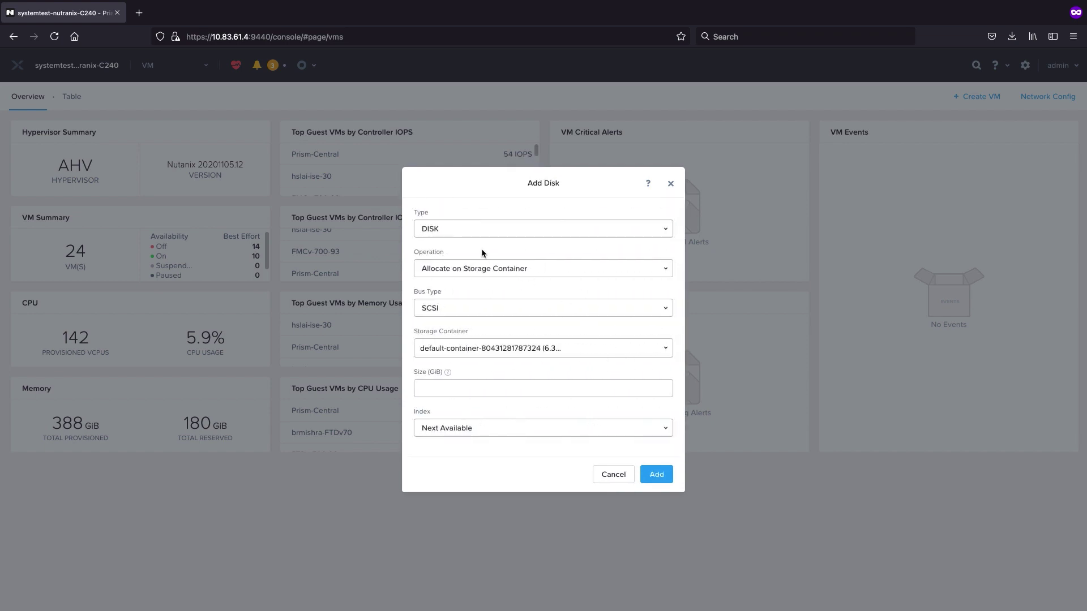
left_click(467, 266)
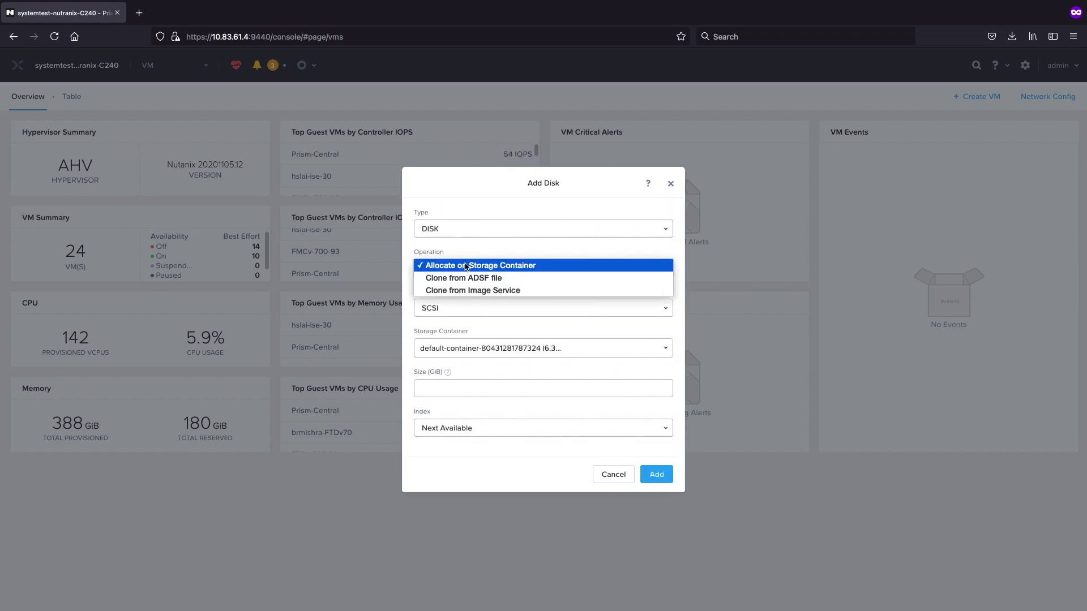
left_click(456, 291)
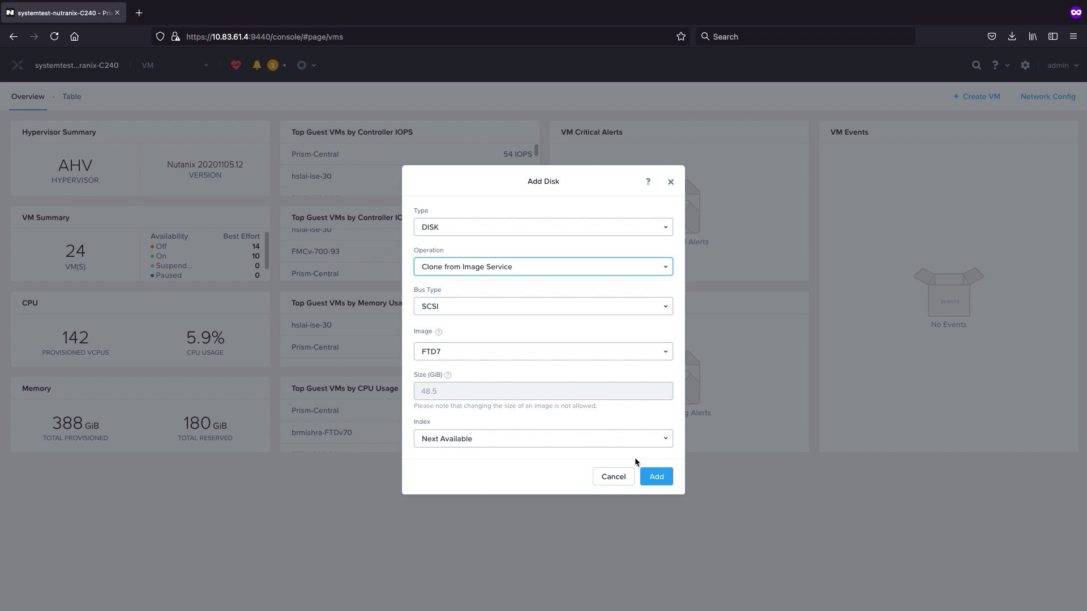
left_click(655, 476)
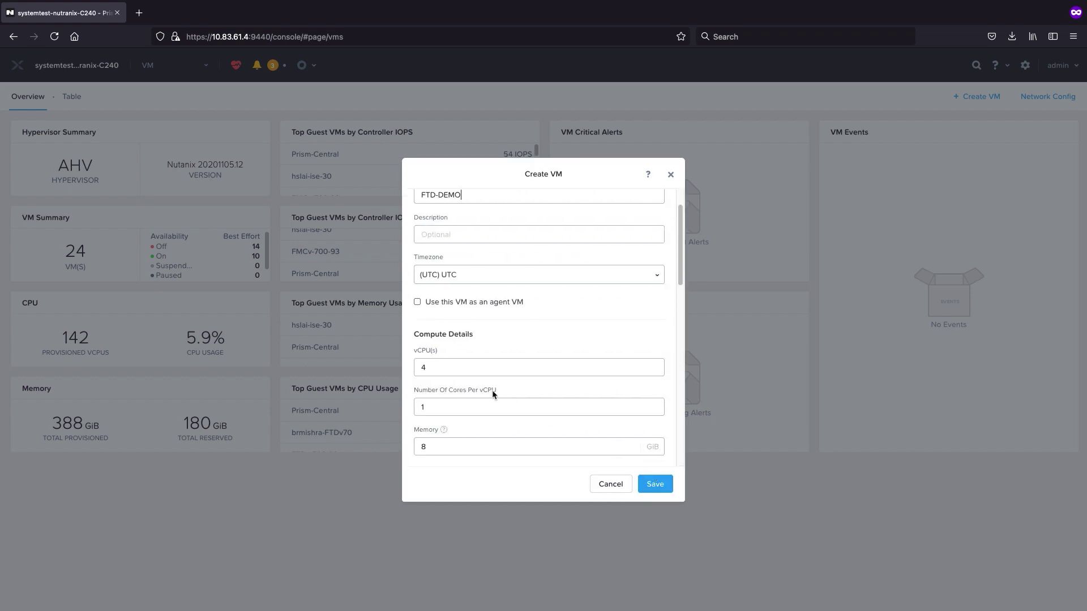
scroll(491, 389, "down", 3)
scroll(491, 390, "down", 2)
scroll(492, 390, "down", 2)
scroll(491, 390, "down", 2)
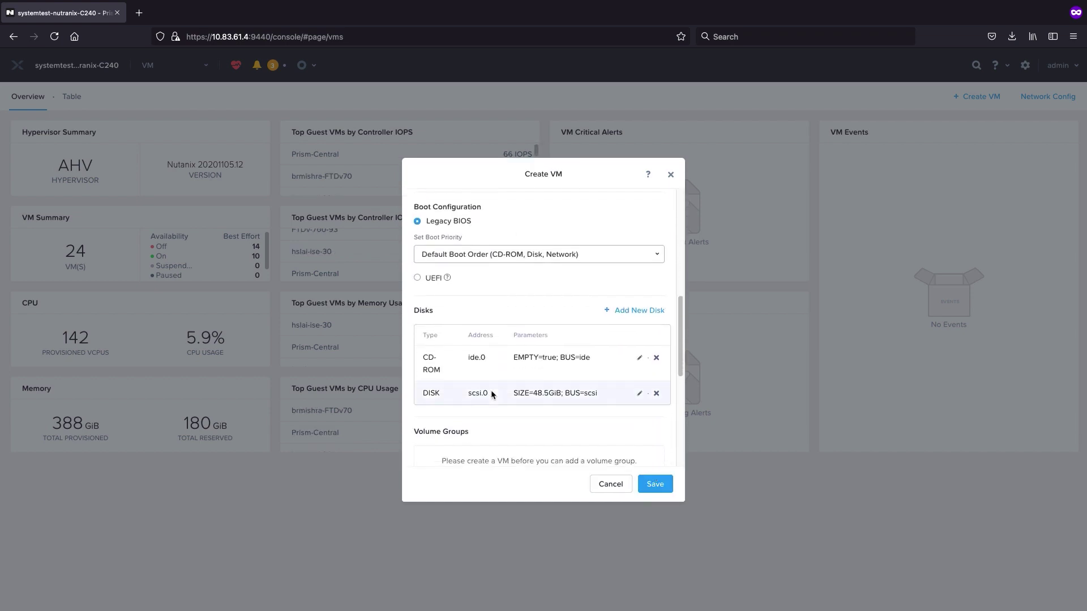
scroll(491, 389, "down", 3)
scroll(491, 390, "down", 2)
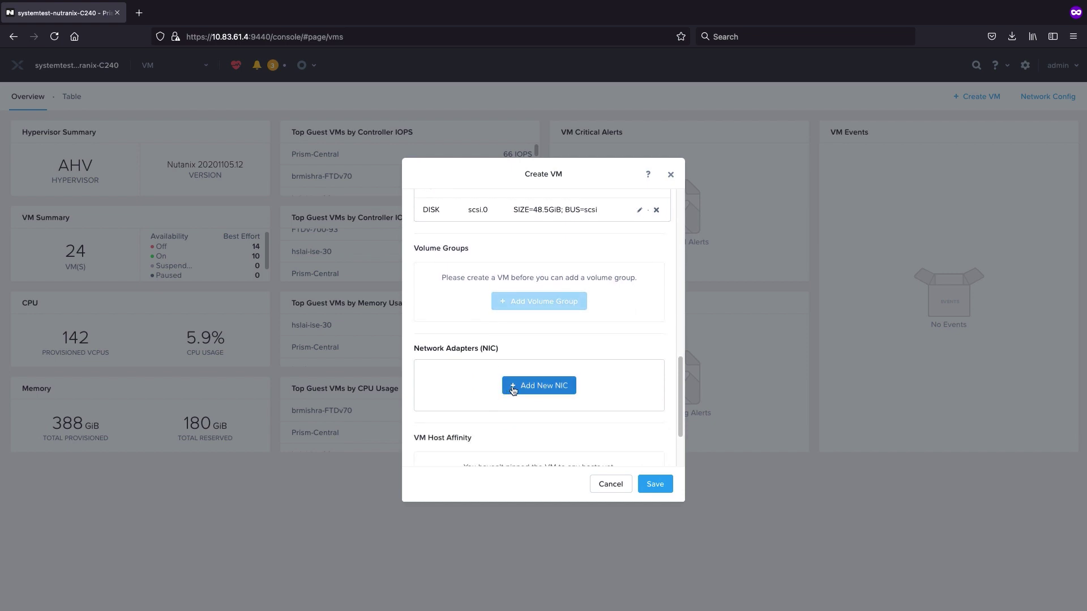
Step: Add network adapters on subnets br1-3021 through br1-3024
left_click(512, 388)
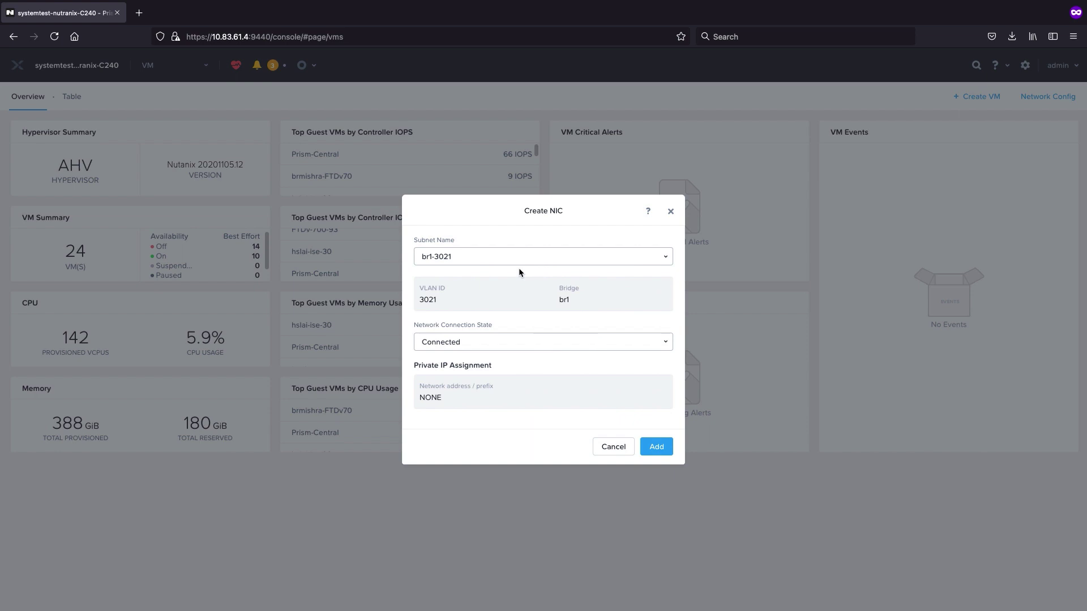
left_click(657, 447)
scroll(600, 392, "down", 3)
left_click(636, 252)
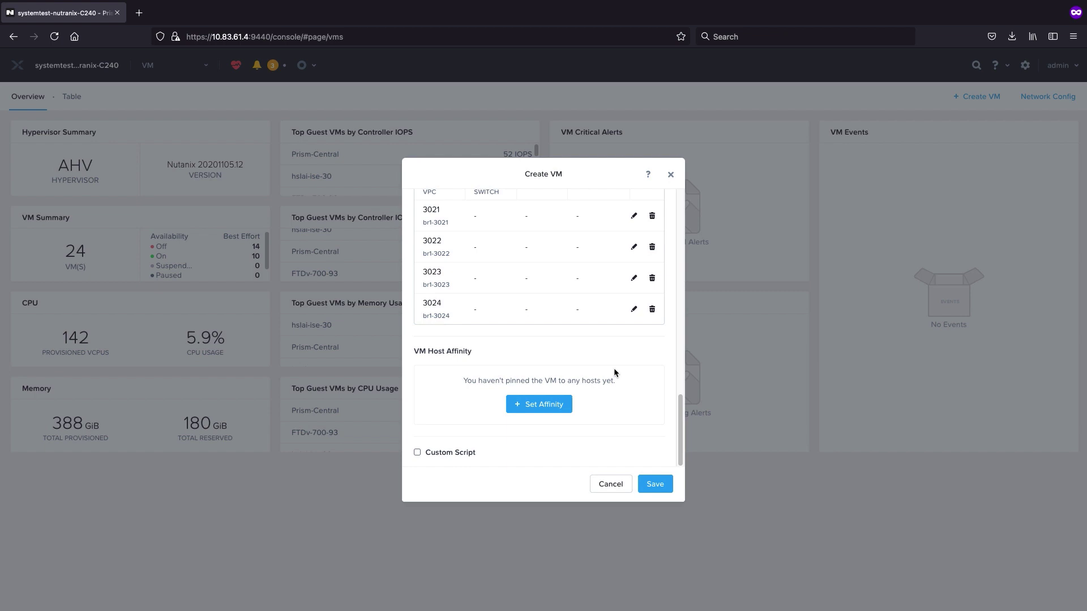
Step: Set host affinity to both hosts C240-WMP243400RH and C240-WMP243400RS
left_click(552, 411)
left_click(488, 324)
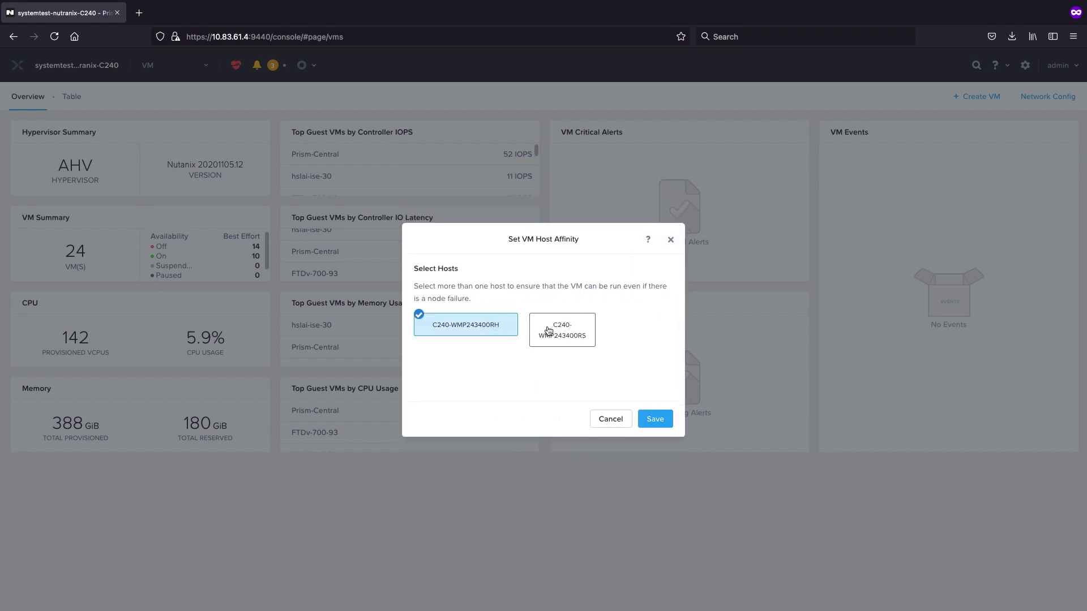
left_click(548, 331)
left_click(654, 419)
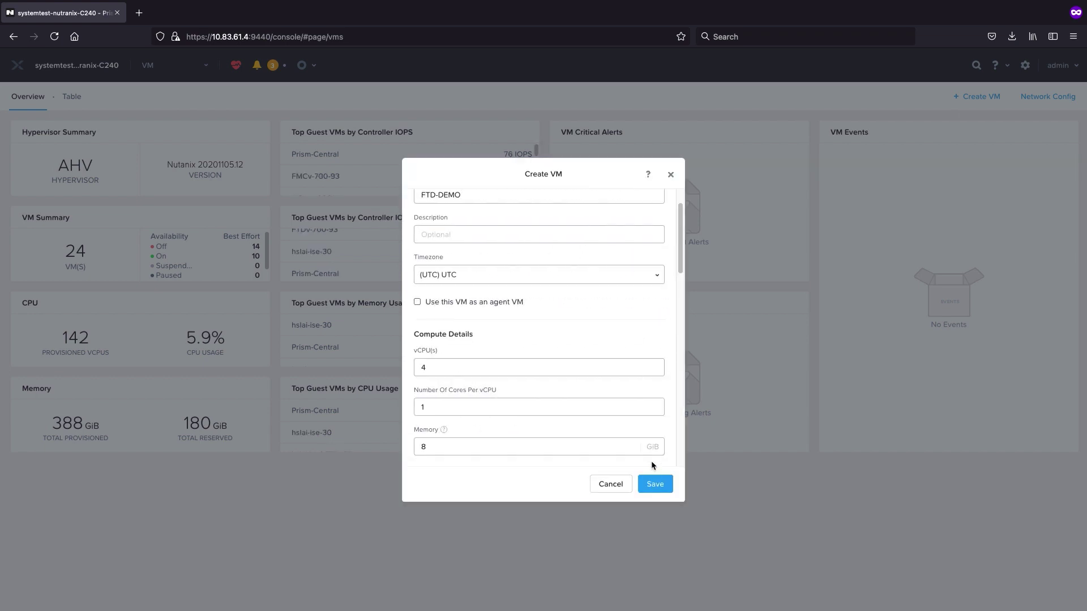
Step: Save to create FTD-DEMO and open its details from the Recent Tasks link
left_click(658, 484)
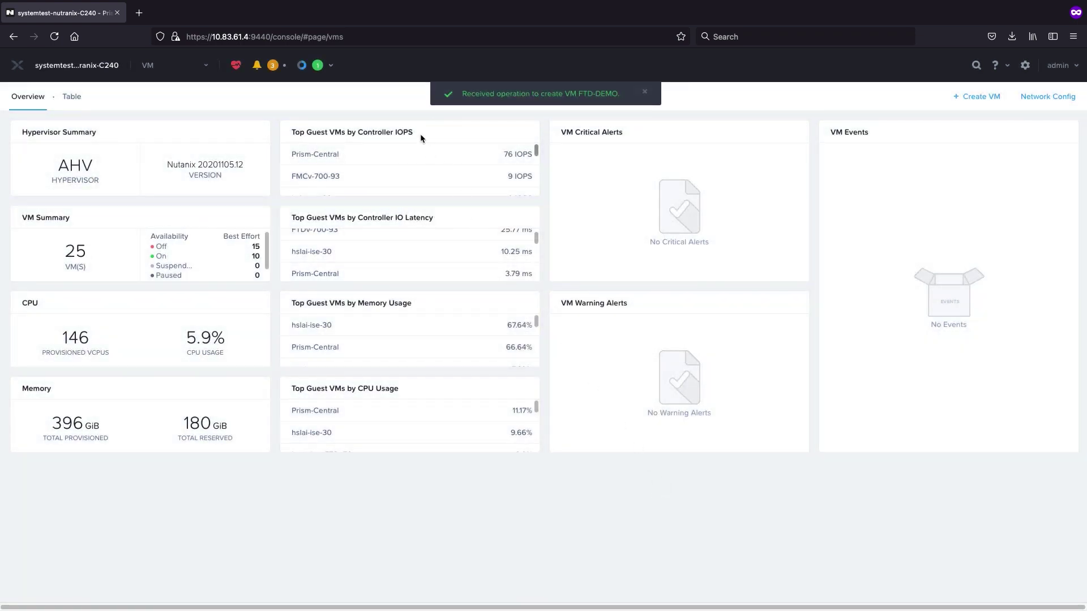
left_click(302, 66)
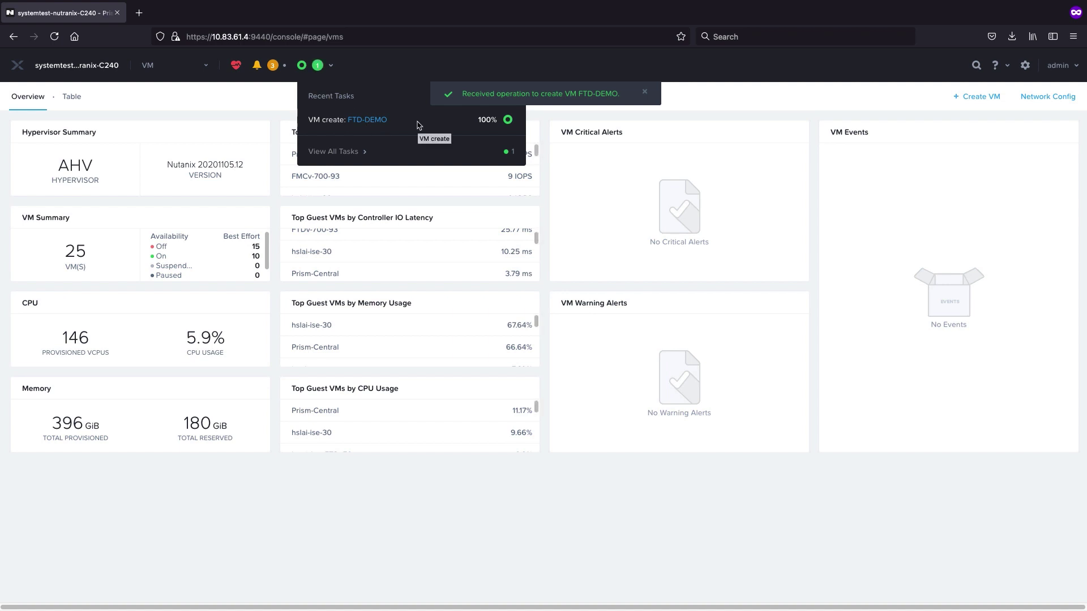
left_click(367, 120)
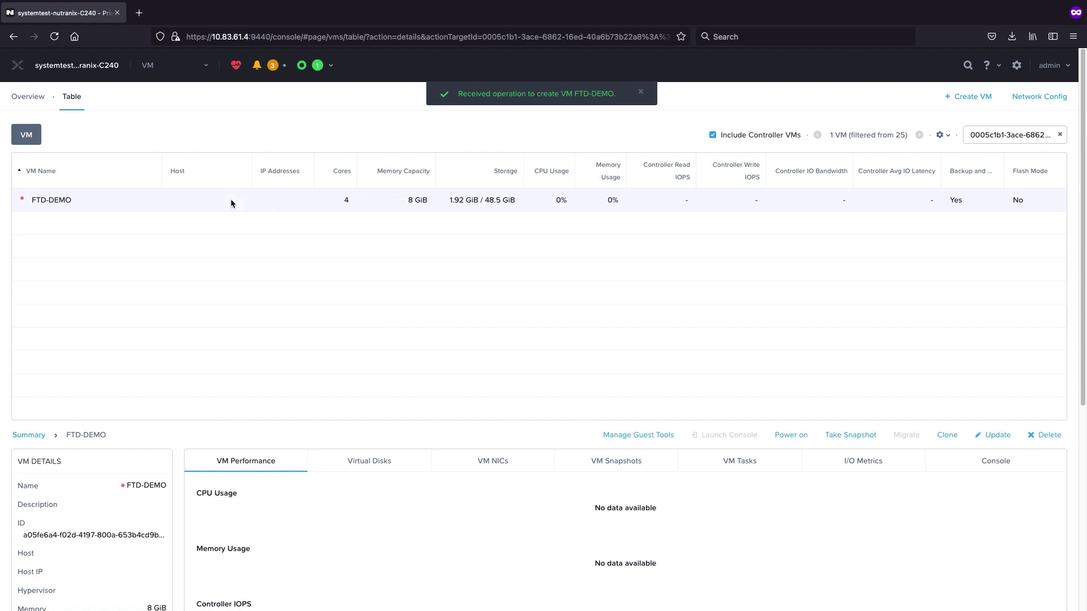
Step: Power on FTD-DEMO from its actions menu, confirm the task completes and launch its console
right_click(50, 200)
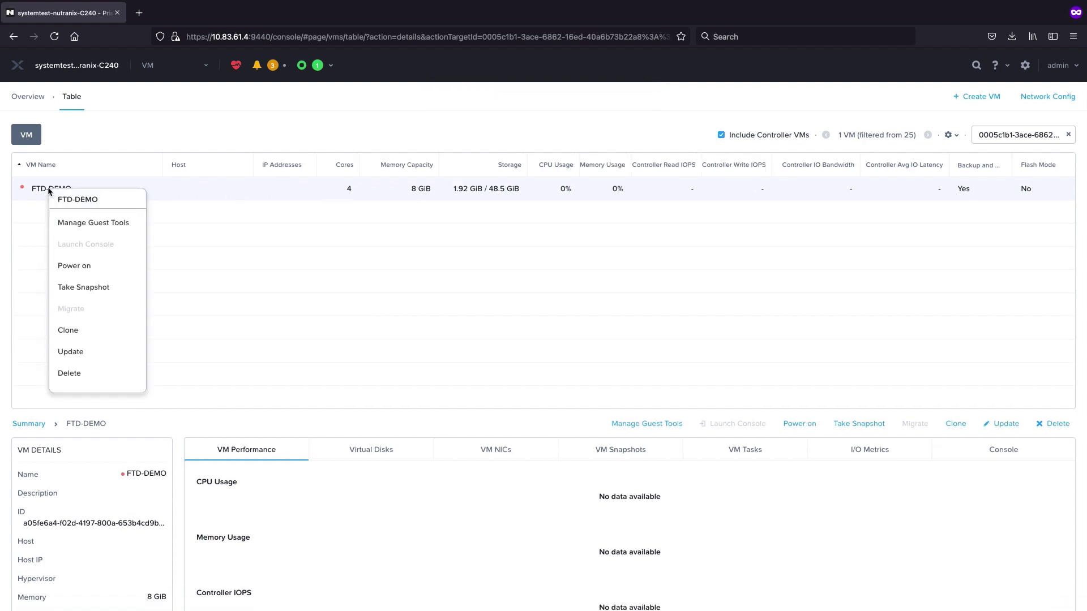
left_click(74, 266)
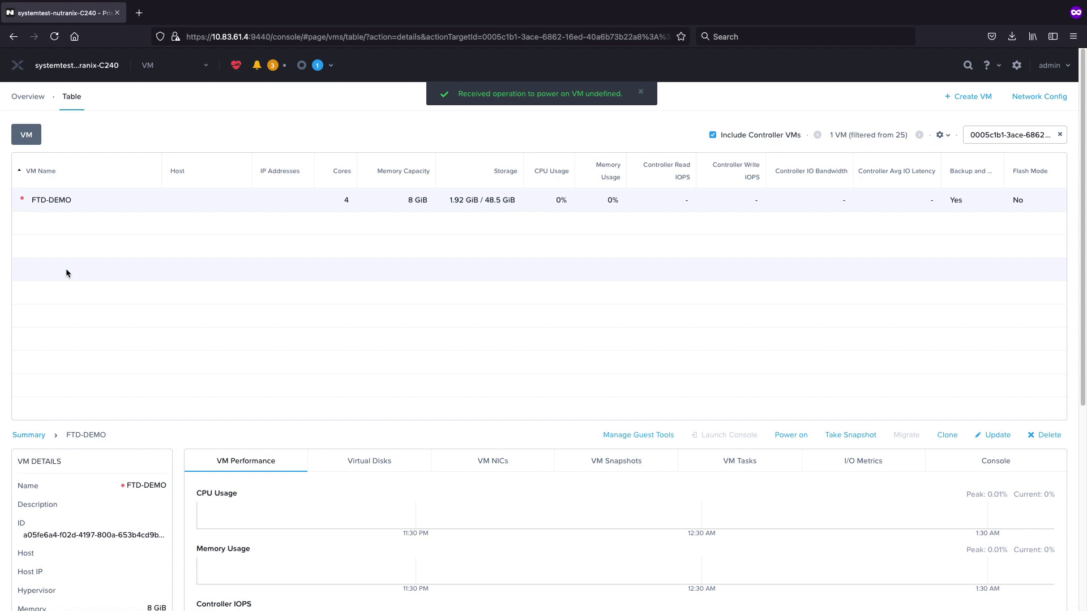
left_click(304, 65)
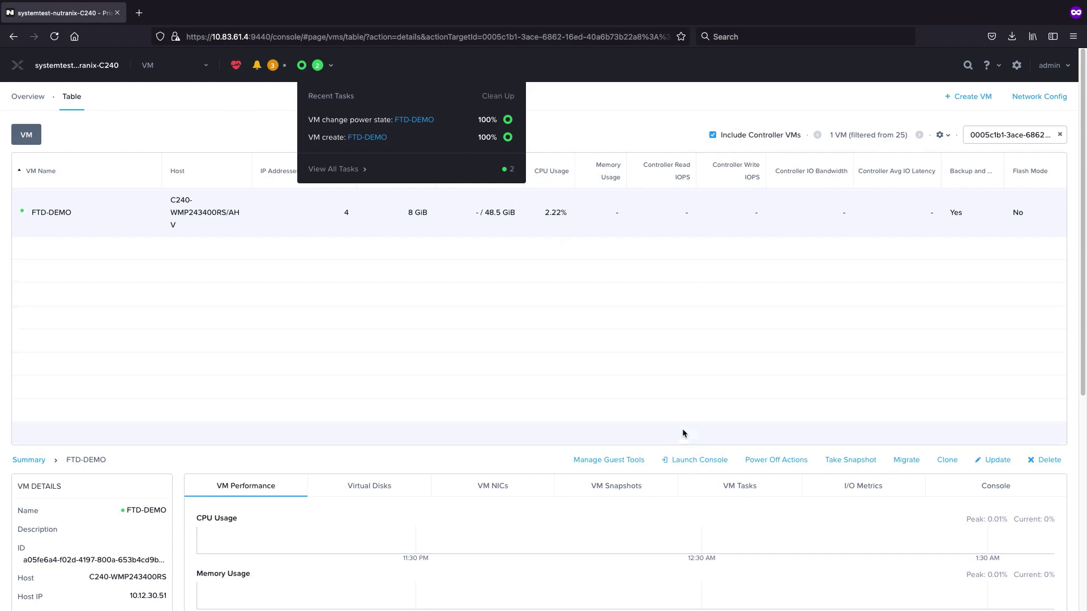
left_click(691, 460)
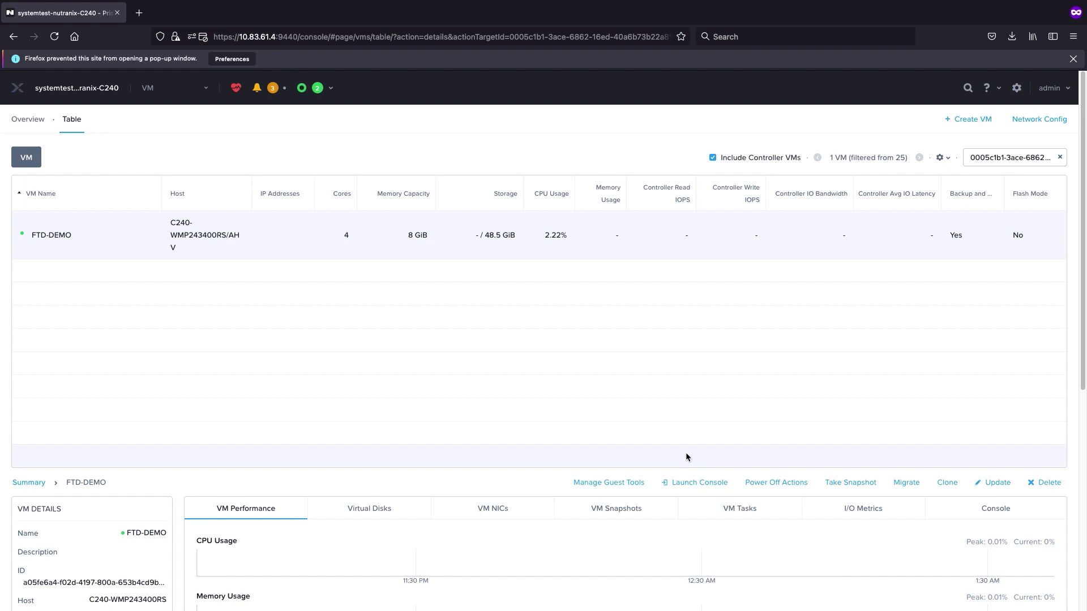
Step: Show Firefox's blocked pop-up options for the noVNC console URL
left_click(252, 58)
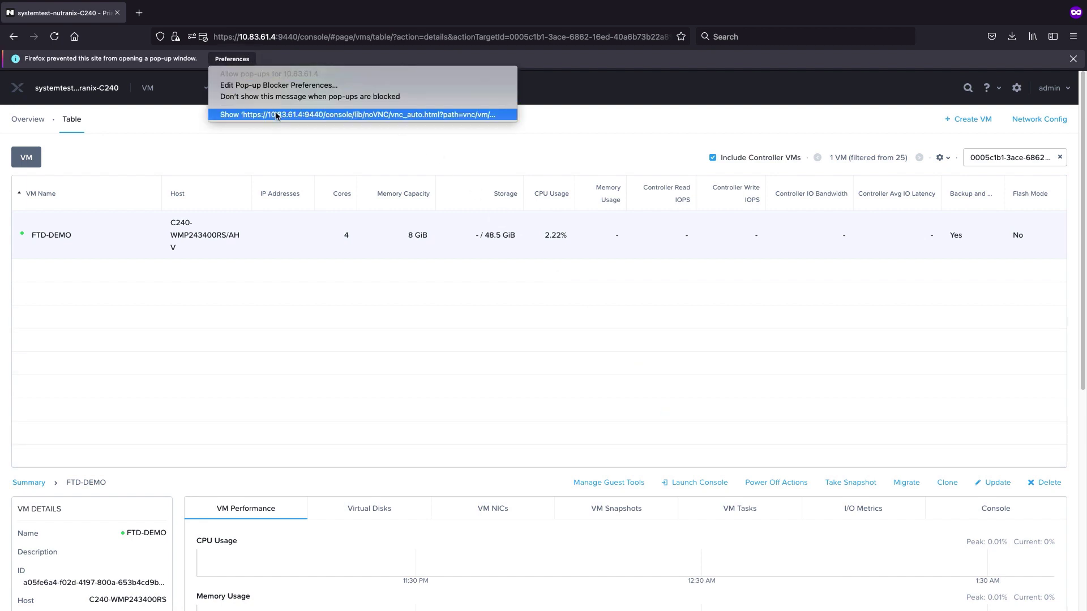